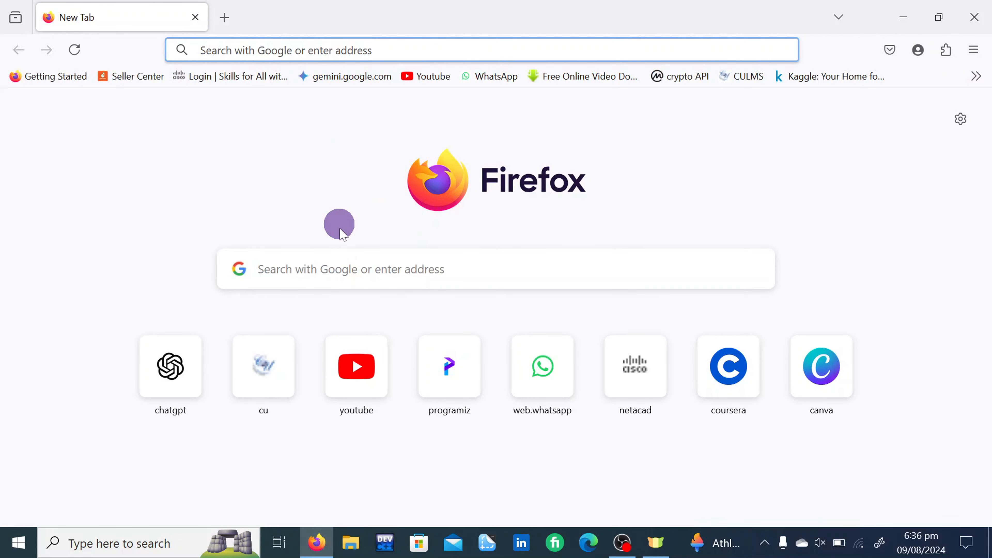
Step: Search the web for "visual studio code" and download the Windows installer from code.visualstudio.com
left_click(365, 51)
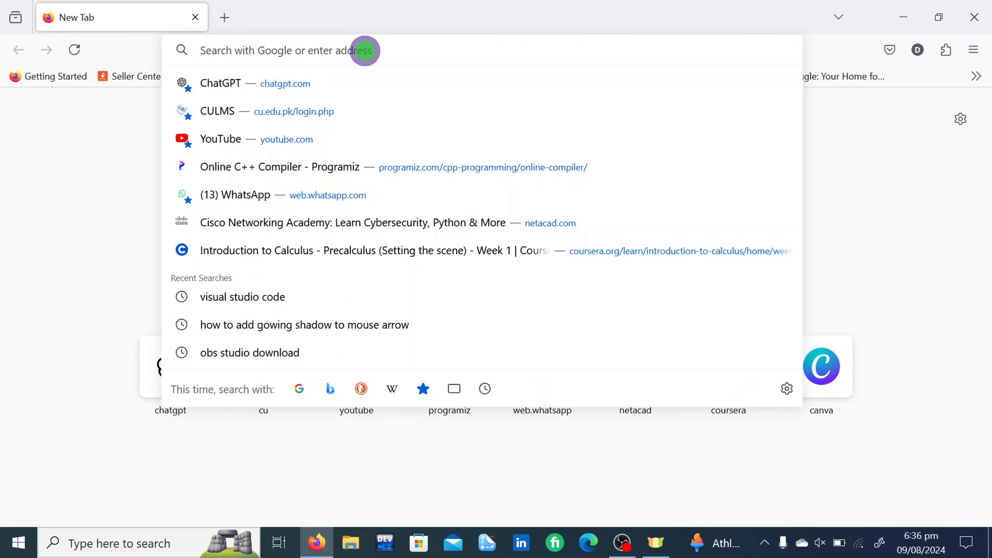
type("w")
key("BackSpace")
key("BackSpace")
type("vis")
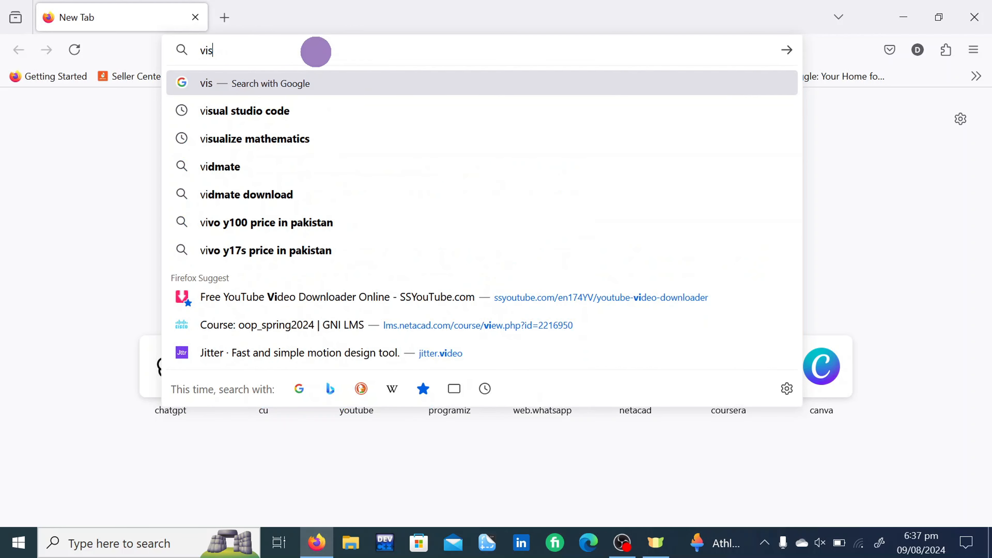
type("ual stud")
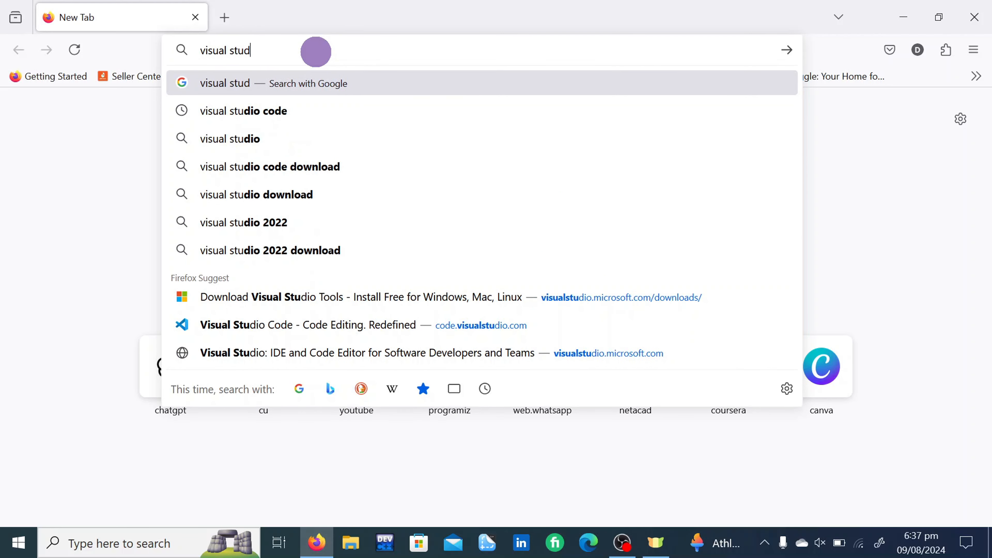
type("io code")
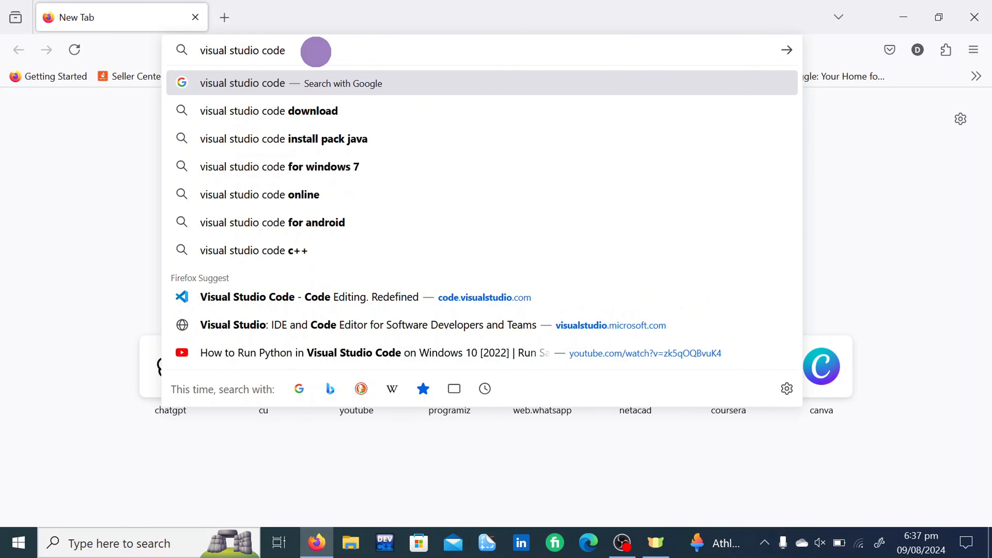
key("Return")
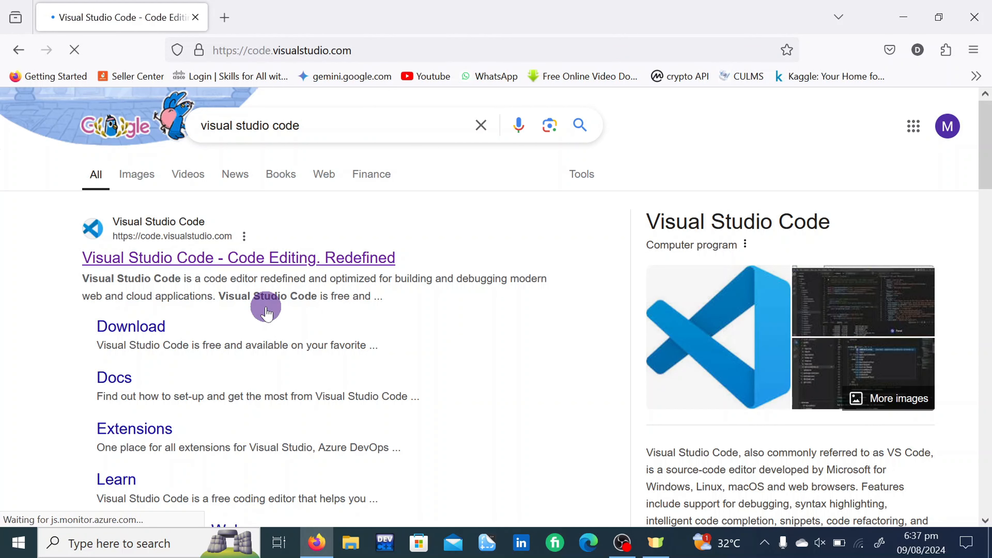
scroll(314, 321, "down", 3)
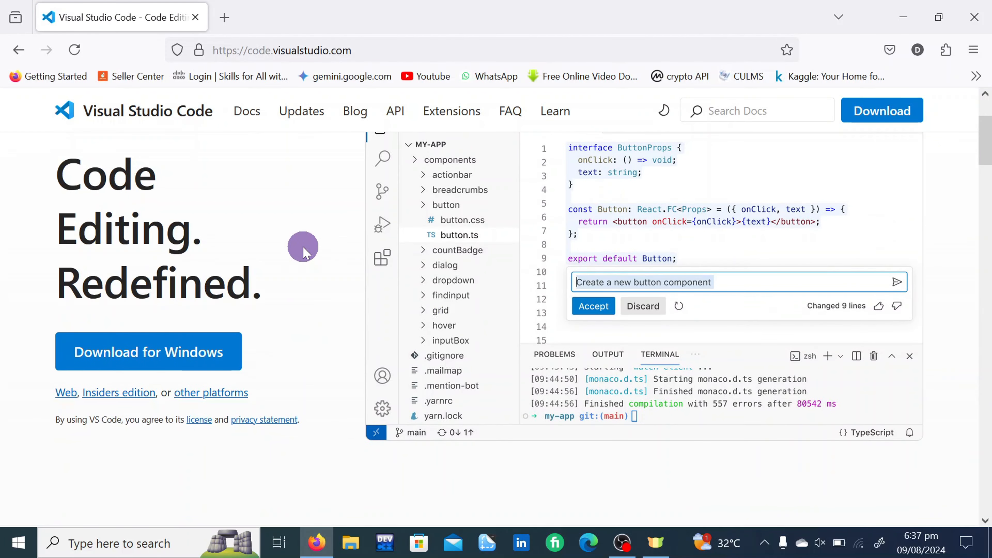
left_click(182, 367)
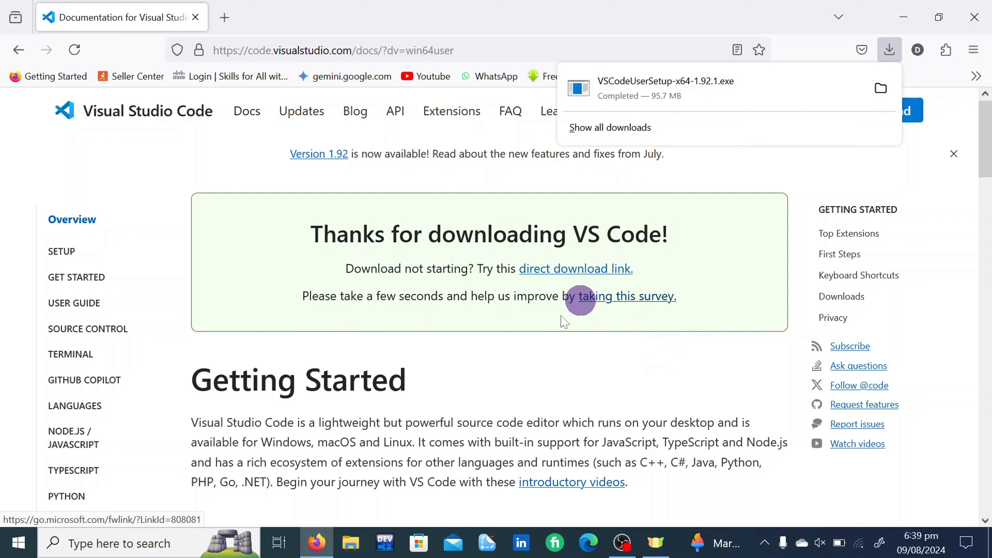
Step: Run the VSCodeUserSetup-x64-1.92.1 installer from the Downloads folder in File Explorer
left_click(342, 547)
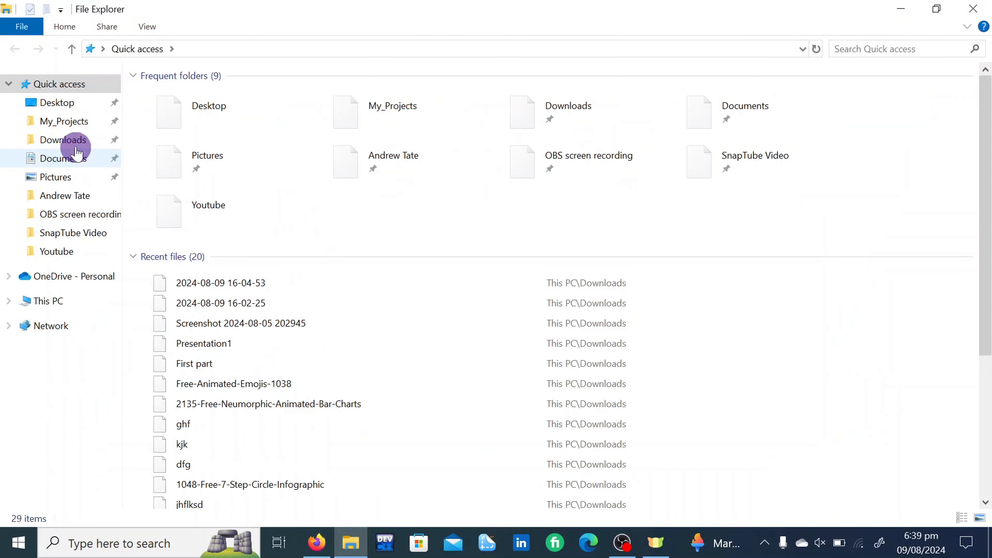
left_click(74, 145)
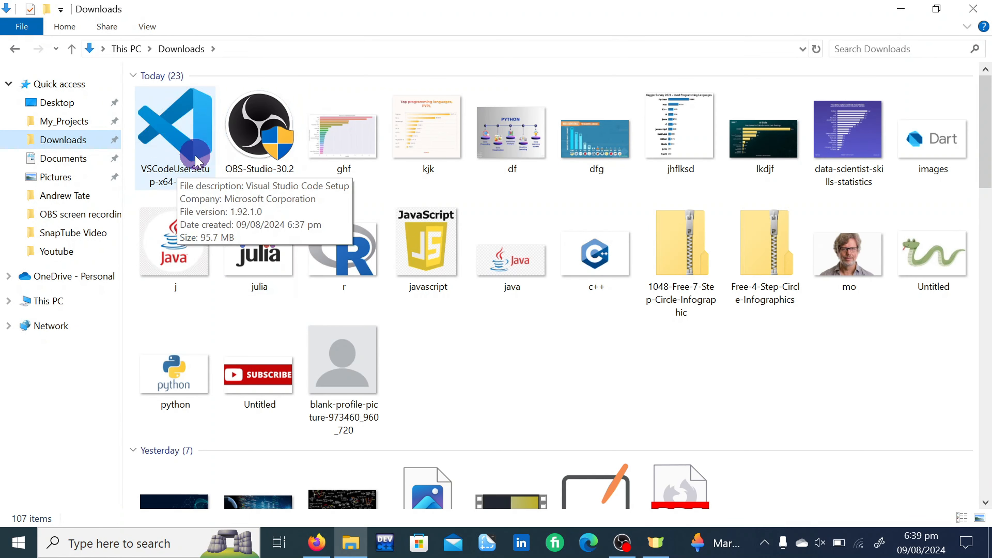
left_click(198, 166)
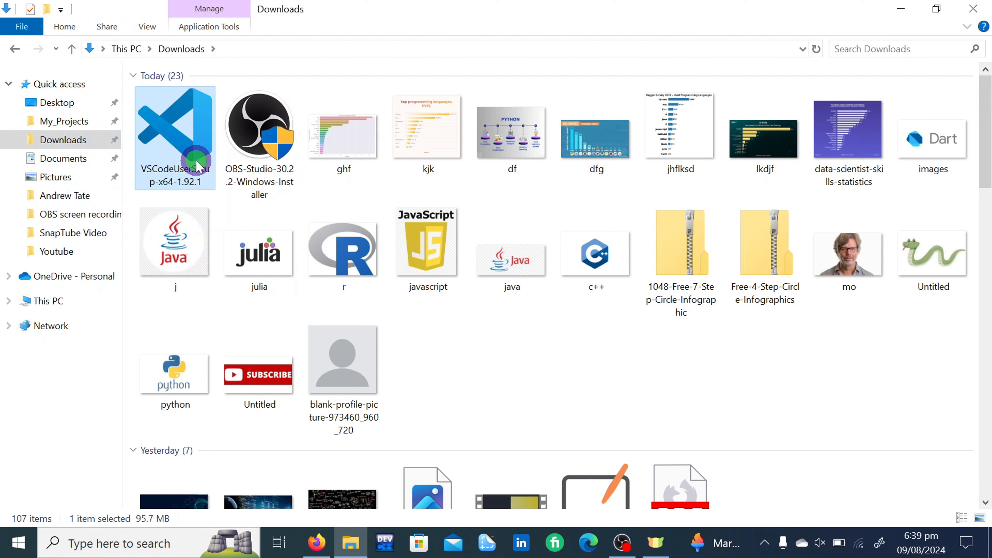
double_click(181, 152)
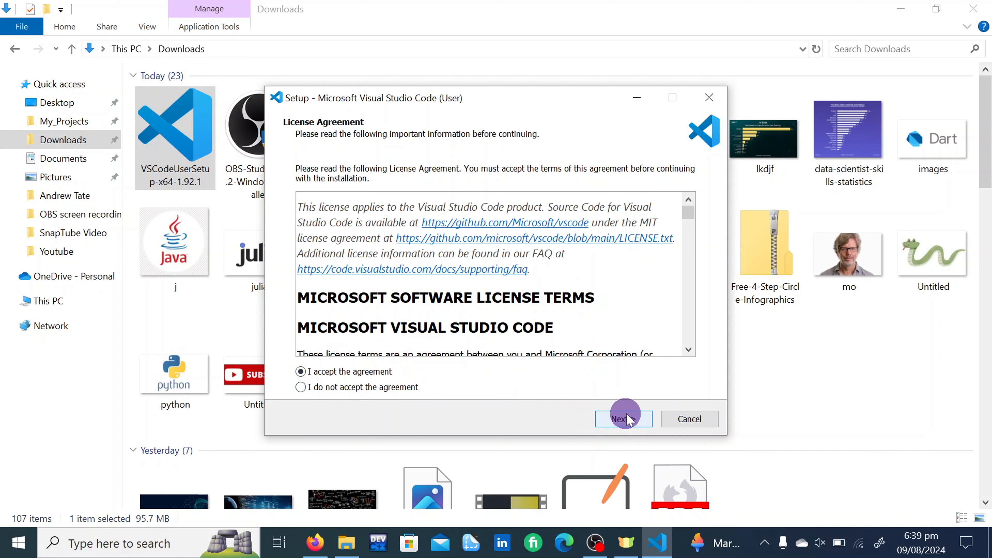
Step: Accept the Visual Studio Code license agreement and keep the default destination and Start Menu folders
left_click(625, 418)
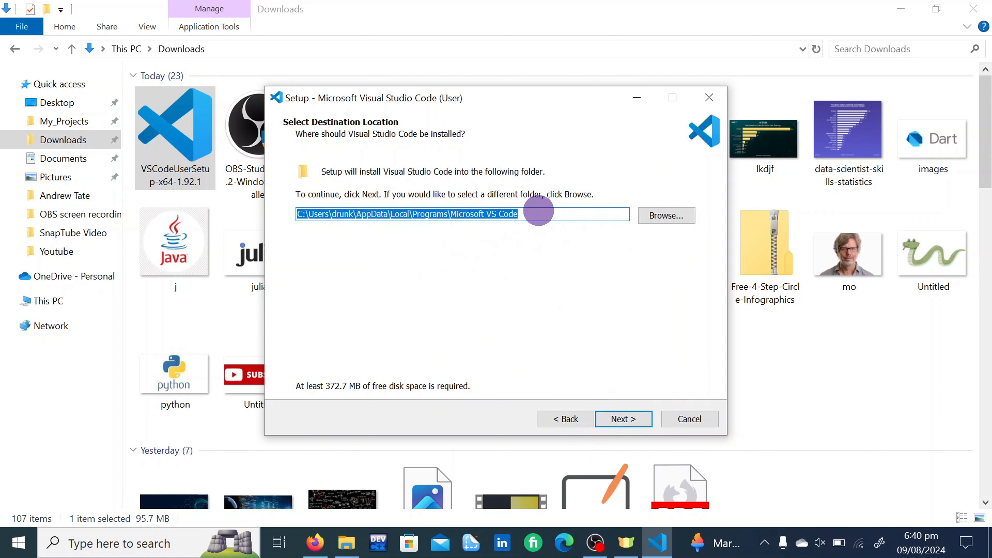
left_click_drag(532, 214, 322, 219)
left_click(349, 270)
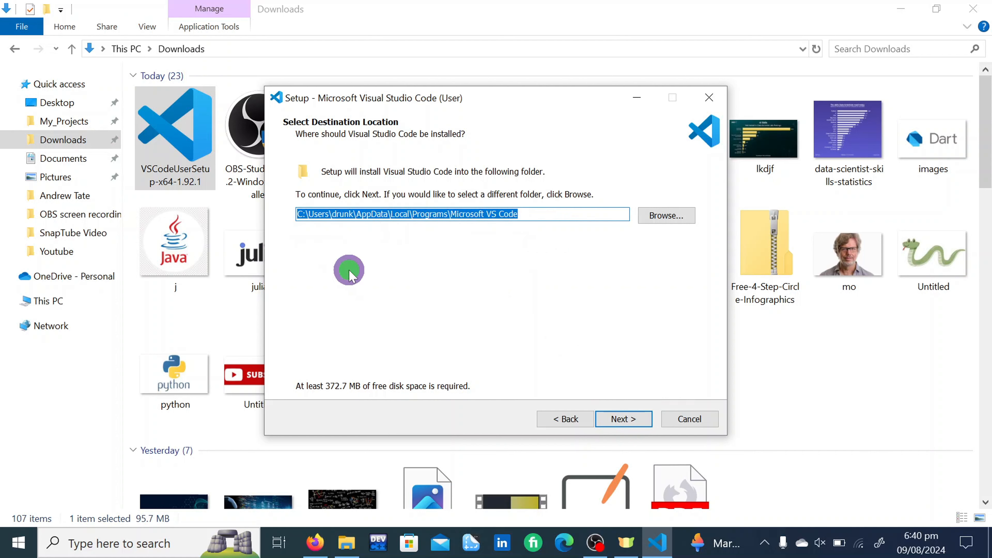
key("Tab")
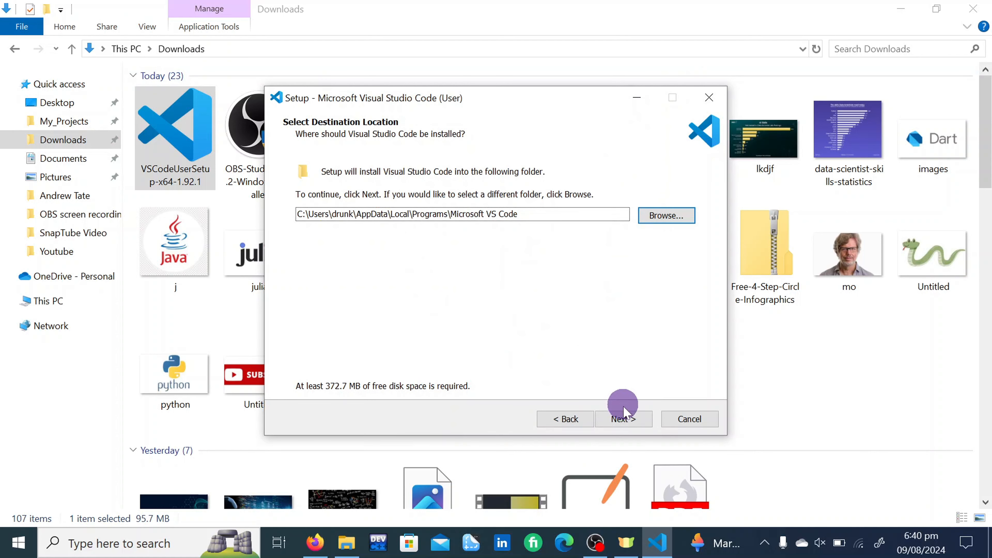
left_click(624, 418)
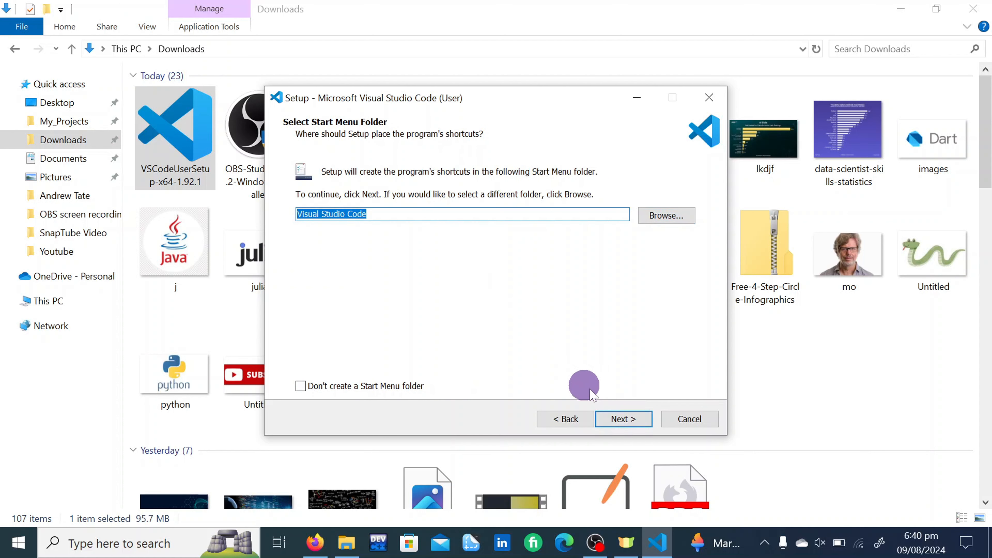
left_click(623, 419)
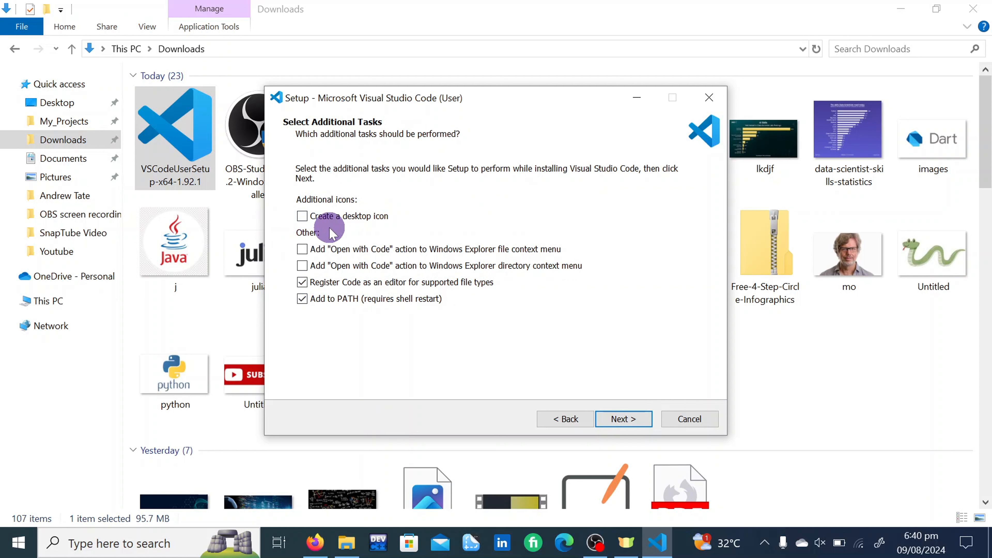
Step: Install Visual Studio Code with the default additional tasks and finish setup with Launch Visual Studio Code enabled
left_click(626, 416)
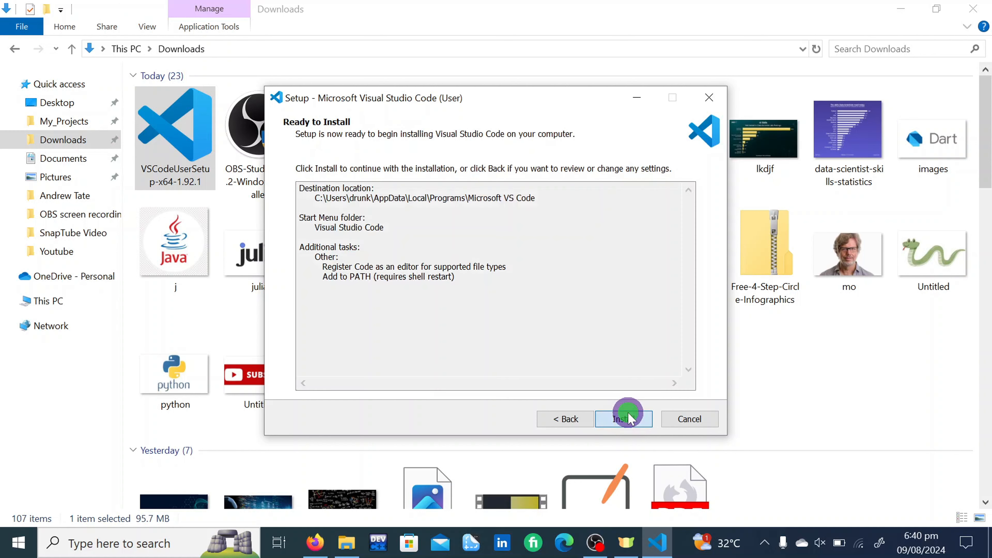
left_click(643, 423)
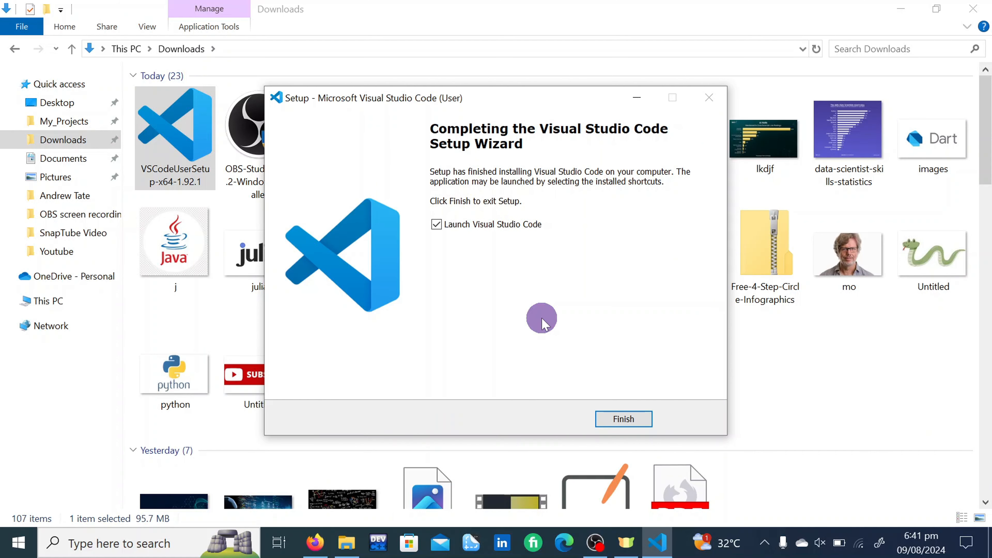
left_click(632, 425)
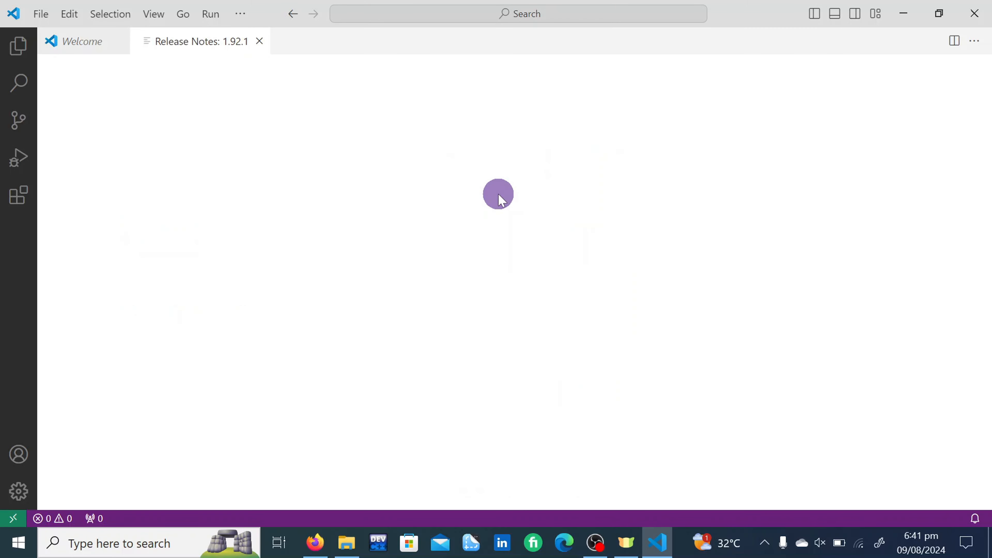
Step: Switch to Firefox, search for "python download" in a new tab and open the Python.org downloads page
key("alt+Tab")
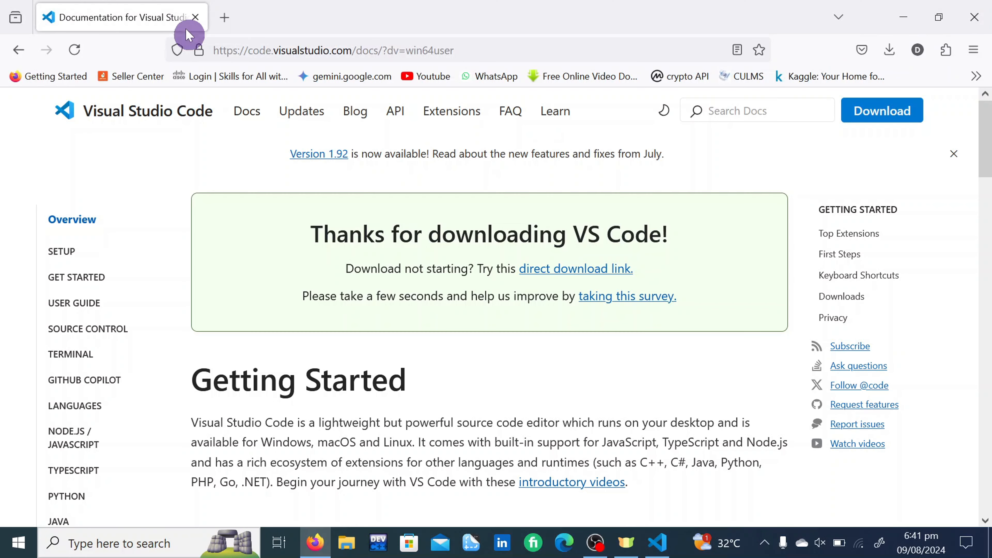
left_click(224, 17)
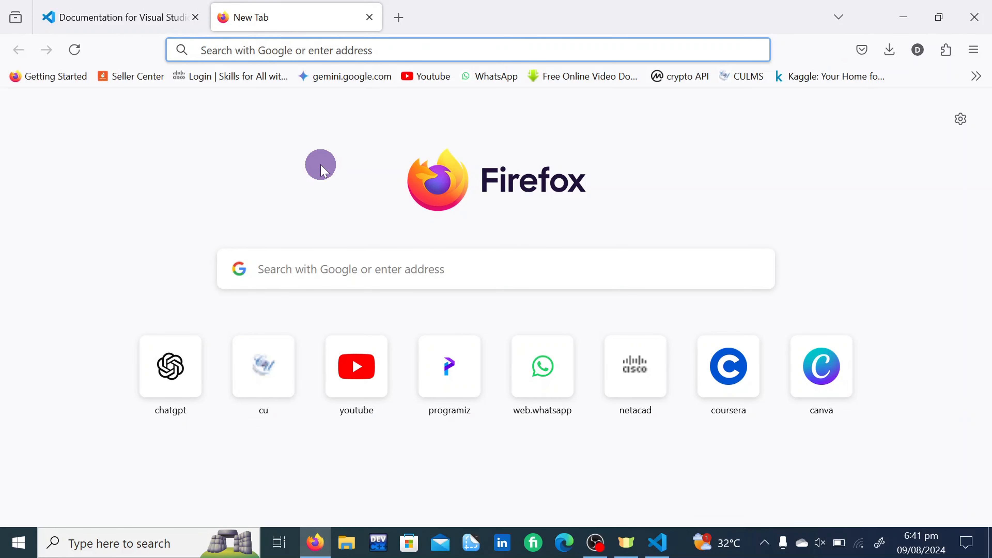
type("python downl")
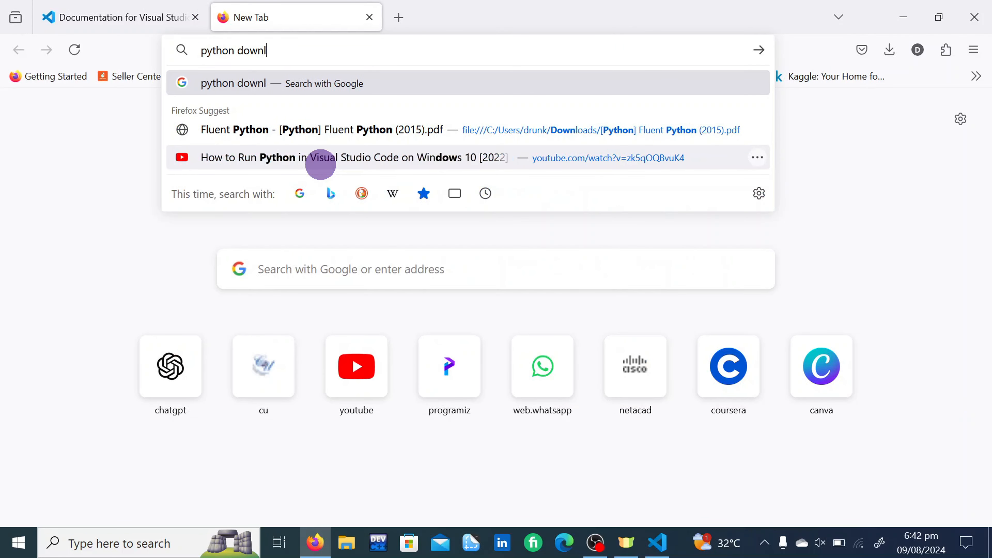
type("oad")
key("Return")
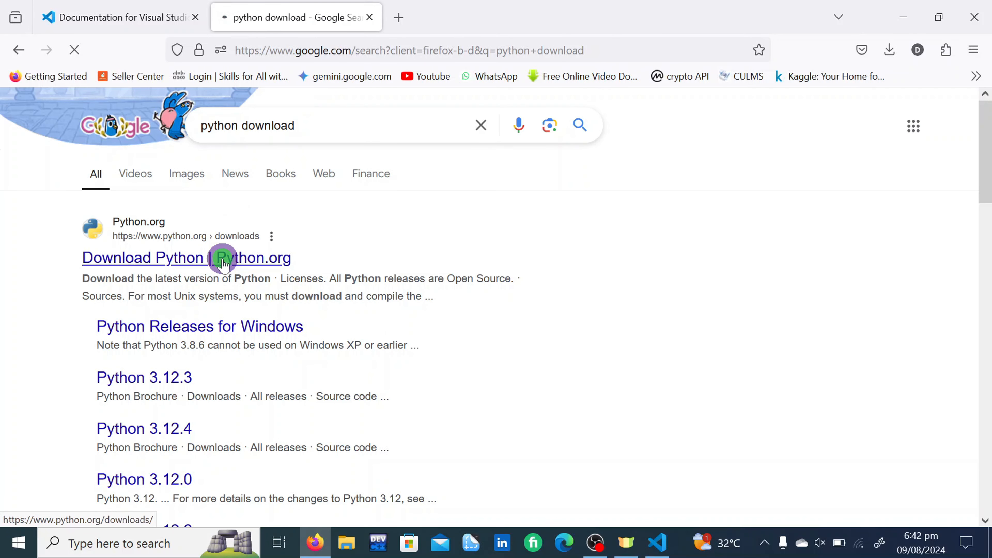
left_click(210, 259)
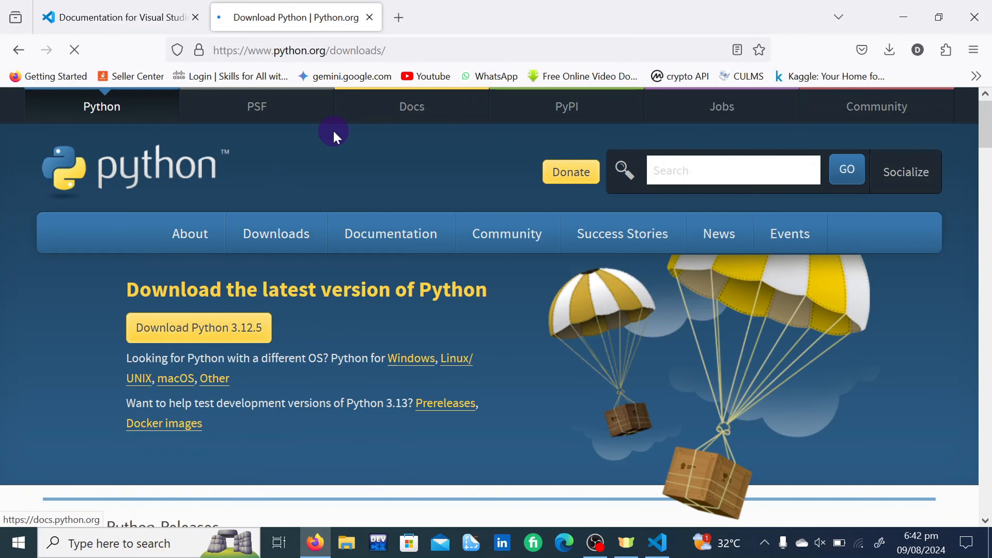
Step: Download the Python 3.12.5 installer for Windows and install it with default settings and python.exe added to PATH
scroll(332, 130, "down", 2)
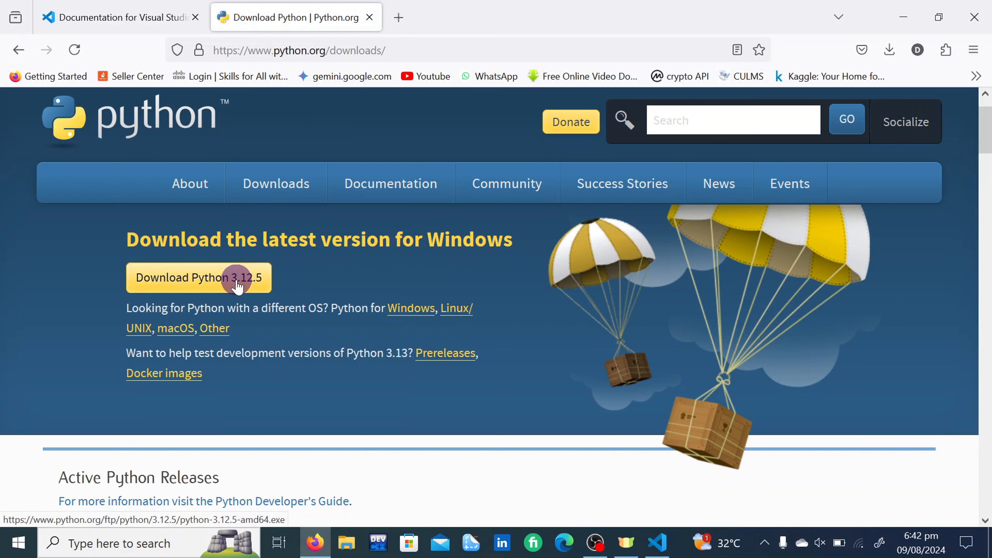
left_click(257, 287)
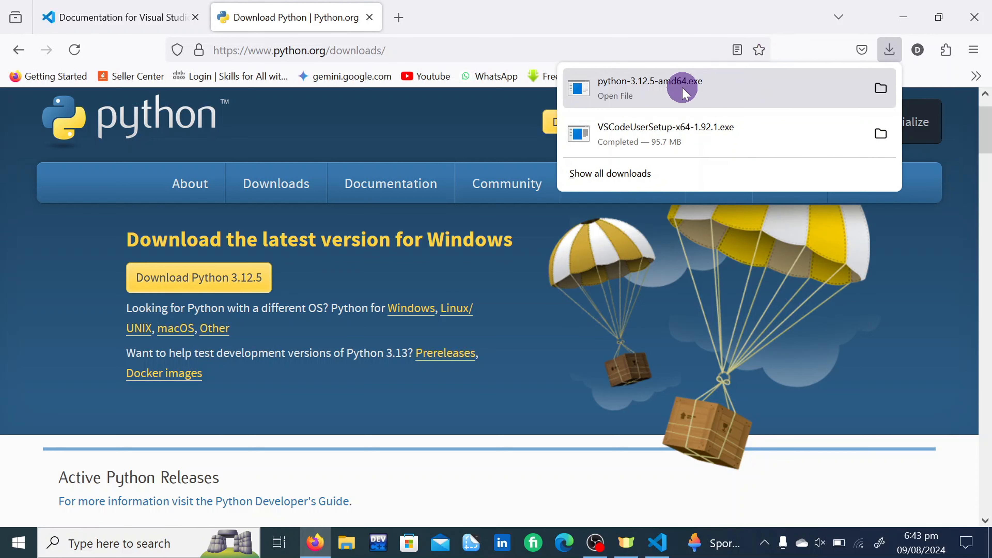
left_click(683, 92)
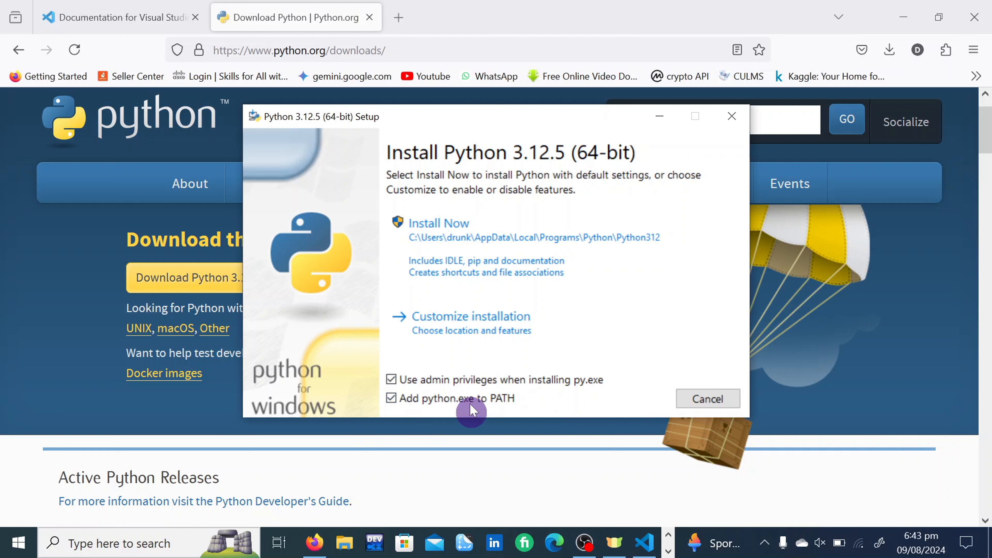
left_click(509, 248)
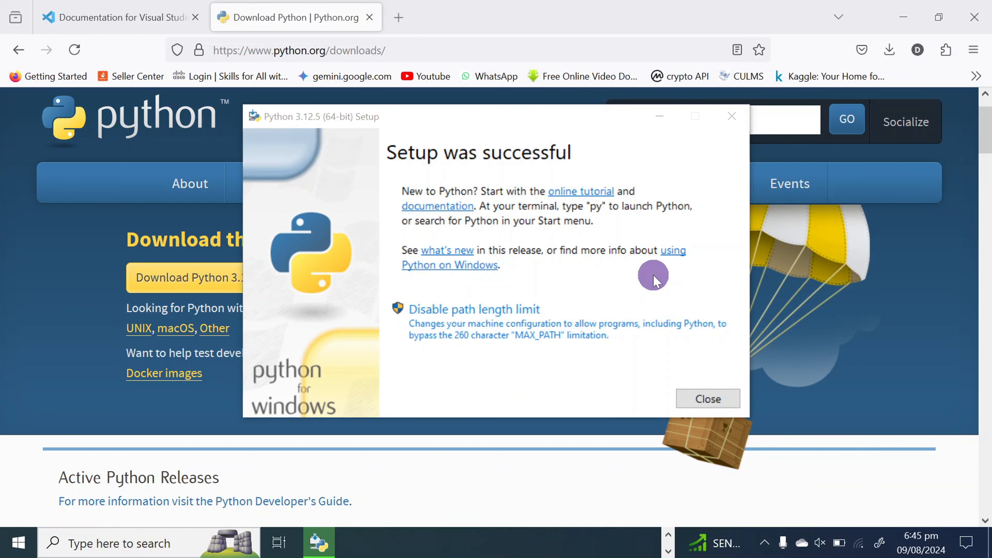
Step: Check the installed Python version by running python --version in Command Prompt, and close the window
left_click(144, 543)
type("cmd")
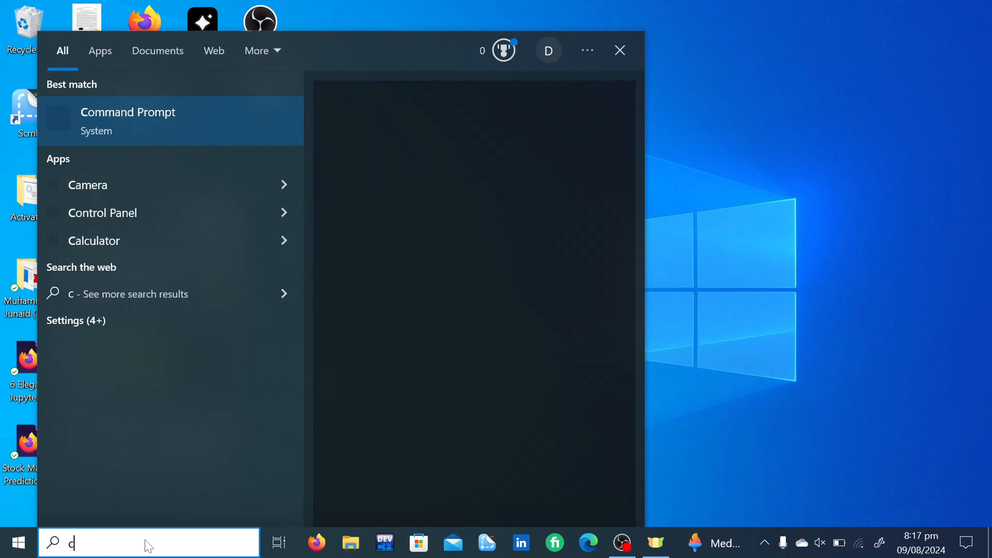
key("Return")
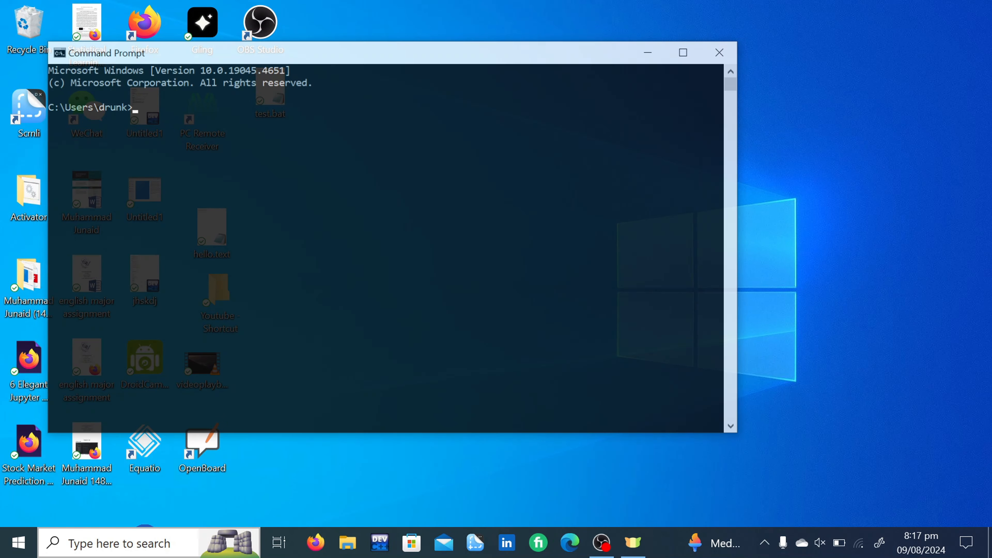
left_click(176, 373)
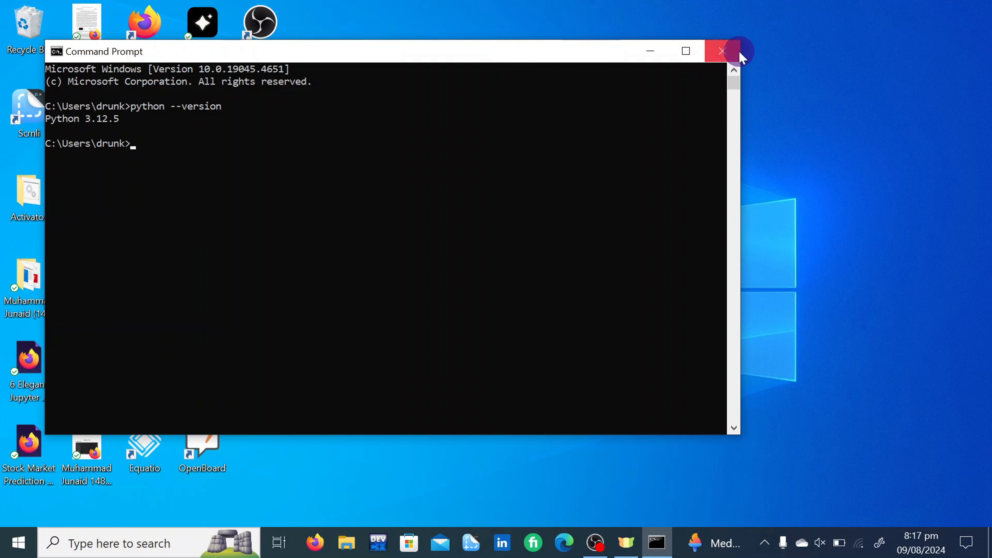
left_click(717, 51)
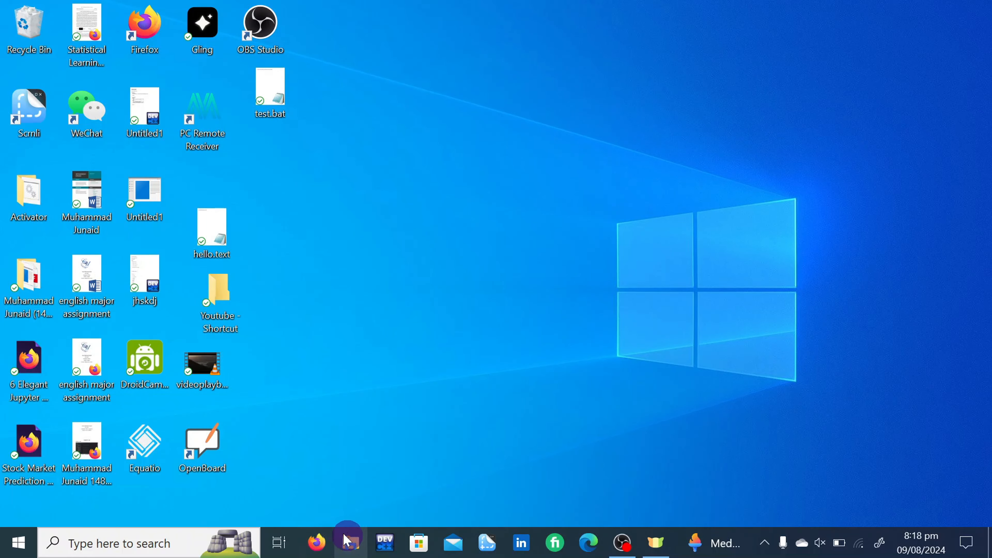
Step: Find Visual Studio Code through the Windows search and launch it
left_click(154, 543)
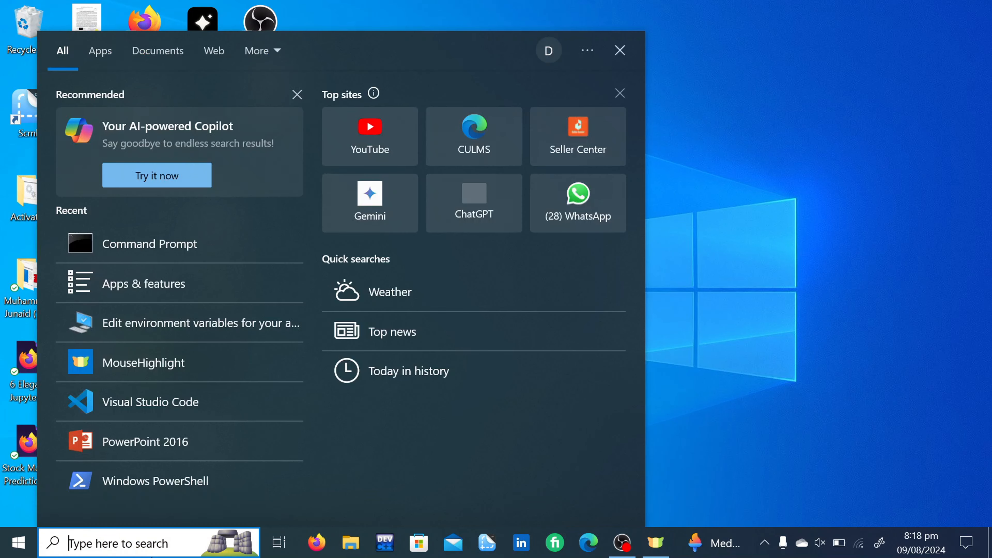
type("vs")
key("BackSpace")
type("is")
key("Return")
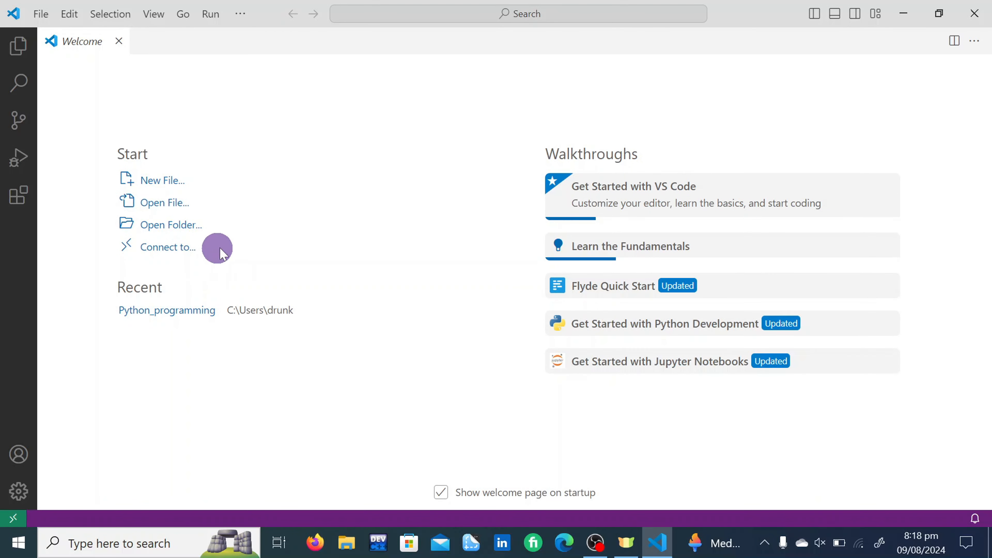
Step: Create a folder named "my first project" on Local Disk (D:) and open it as a trusted workspace
left_click(159, 231)
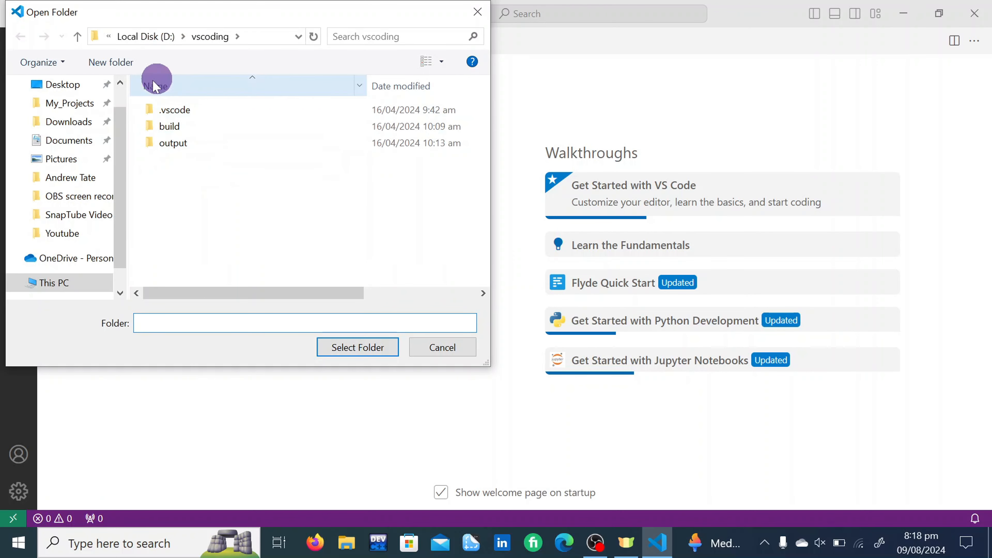
scroll(62, 217, "down", 2)
left_click(83, 250)
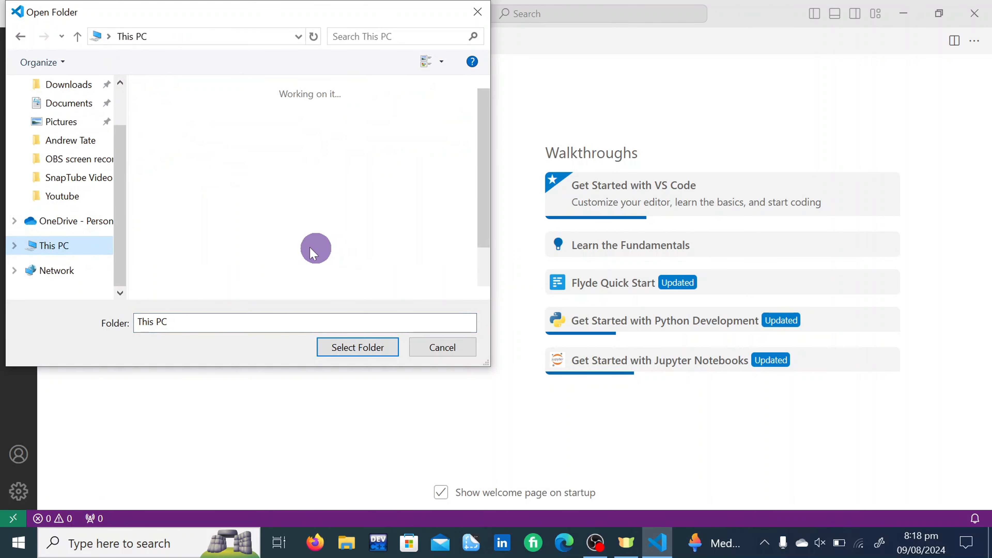
scroll(243, 251, "down", 3)
left_click(260, 280)
double_click(260, 280)
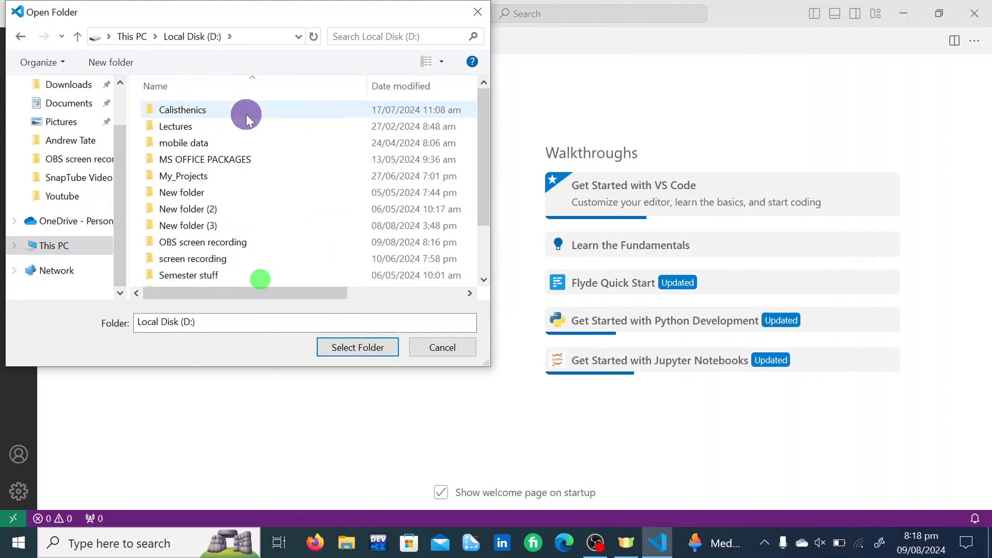
left_click(109, 62)
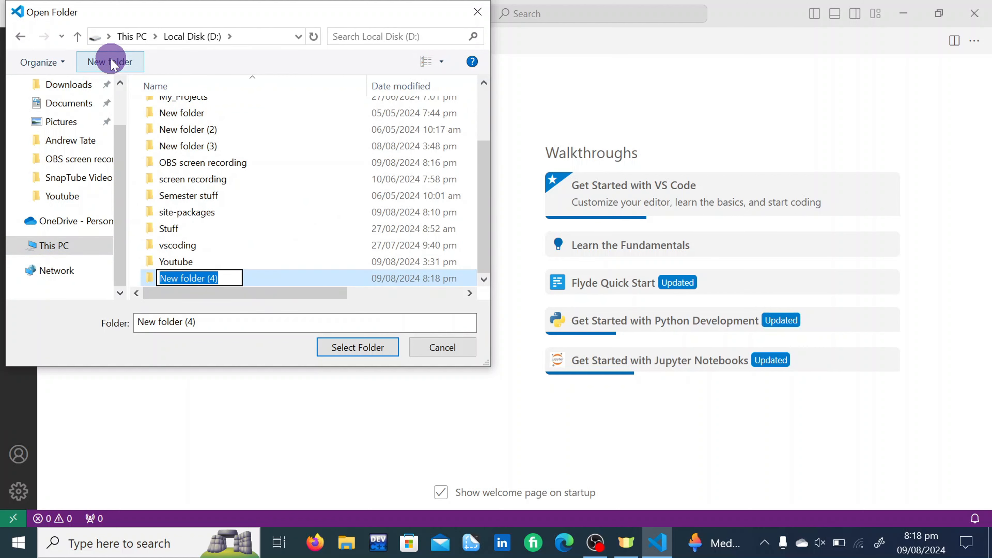
type("my first project")
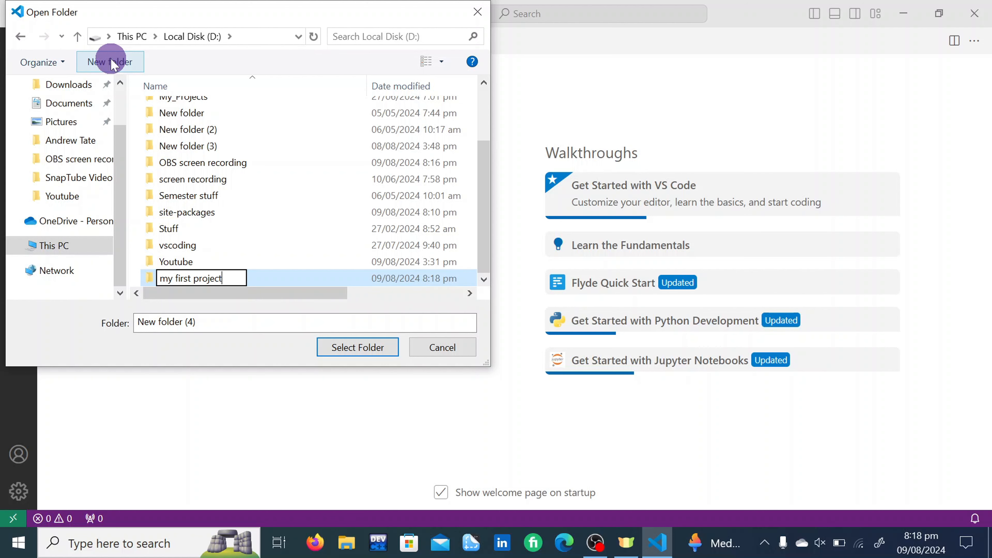
key("Return")
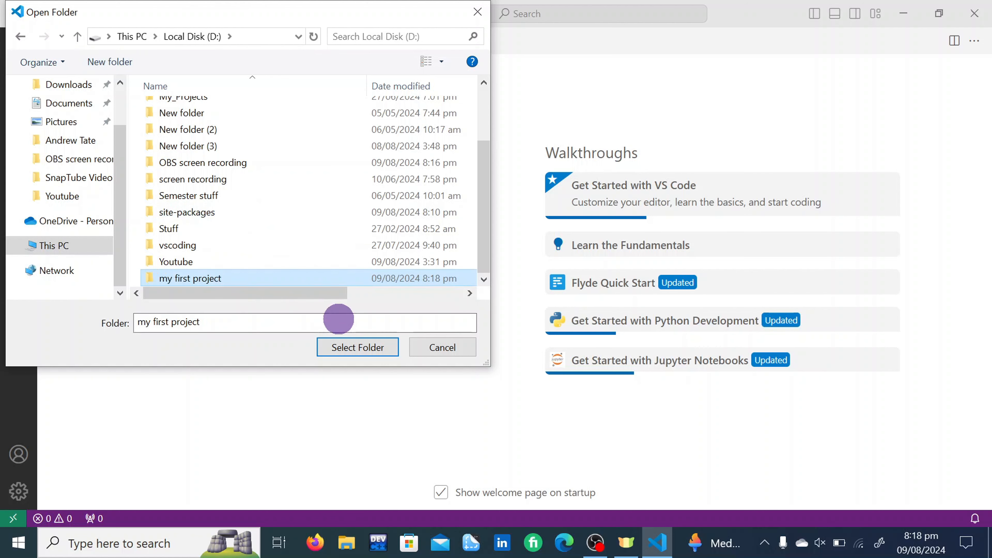
left_click(345, 356)
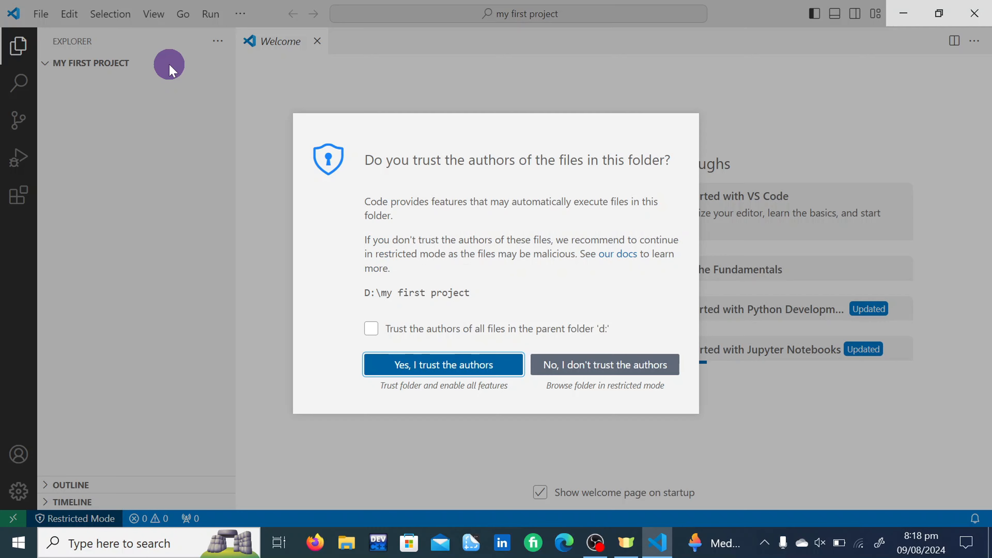
left_click(470, 364)
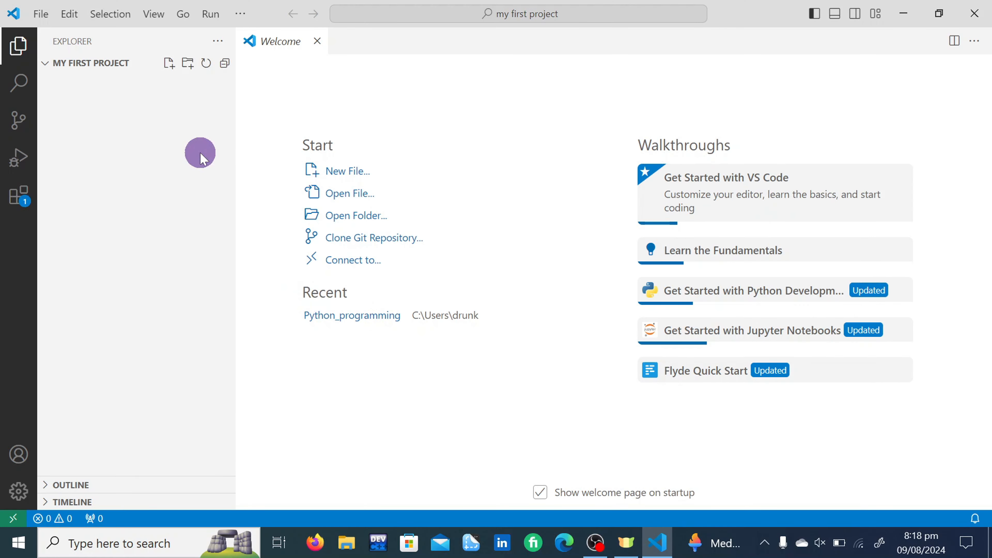
Step: Create a new file named python.py in the my first project folder
left_click(169, 64)
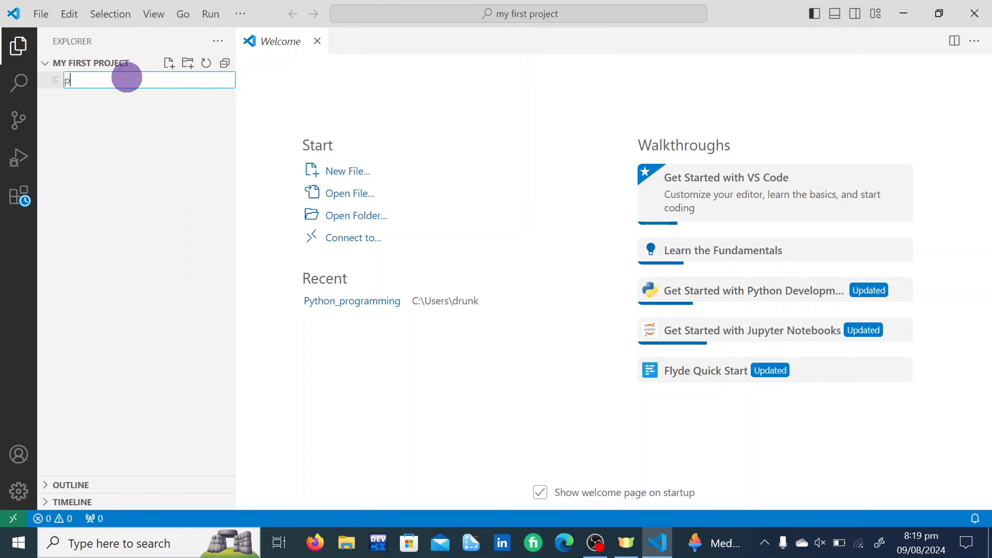
type("python.py")
key("Return")
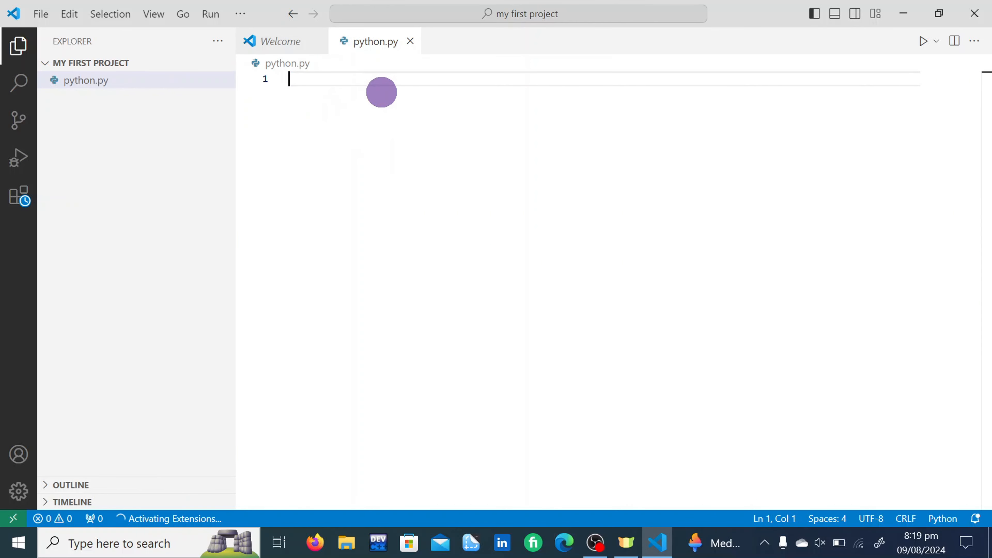
left_click(331, 93)
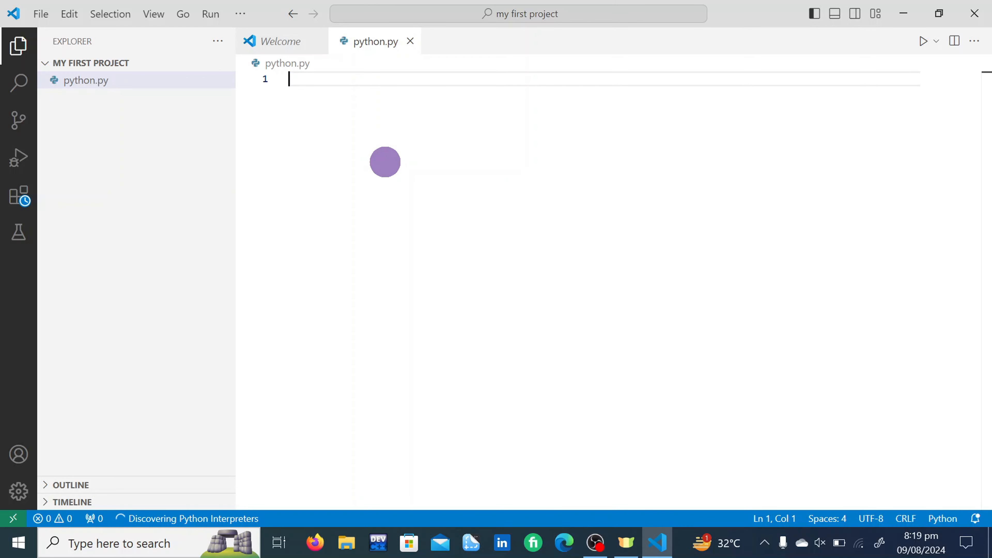
Step: Search the extension marketplace for "python", view the details page of Microsoft's Python extension and close it
left_click(17, 197)
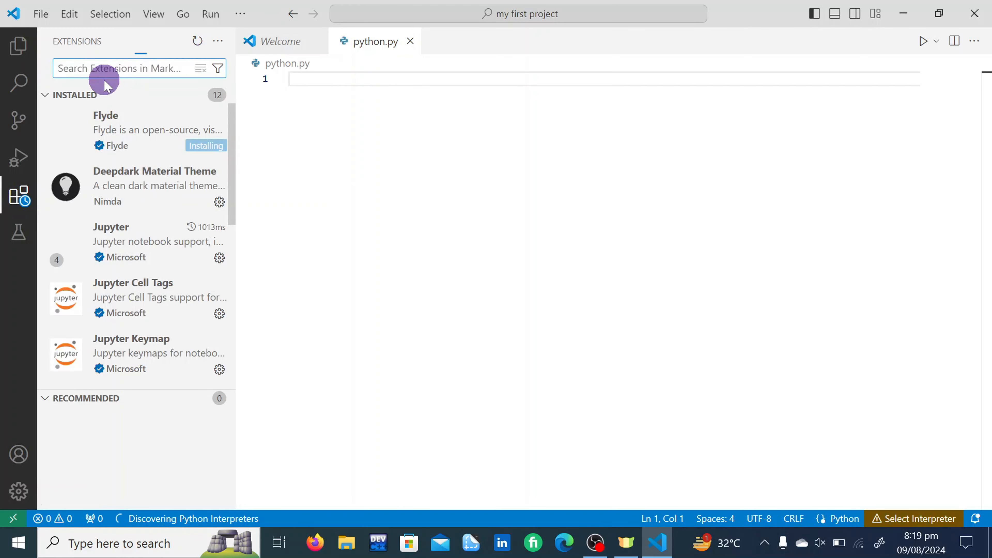
left_click(141, 67)
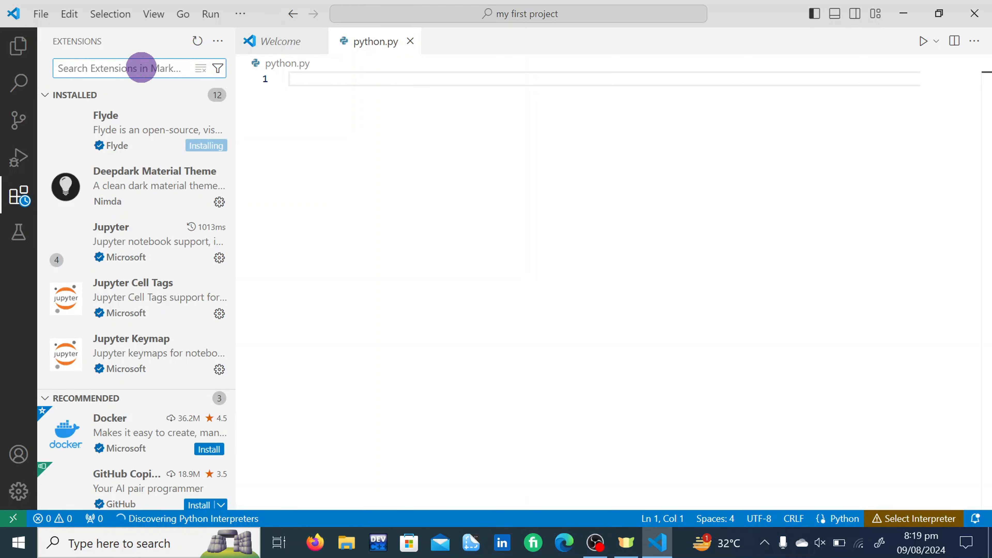
type("python")
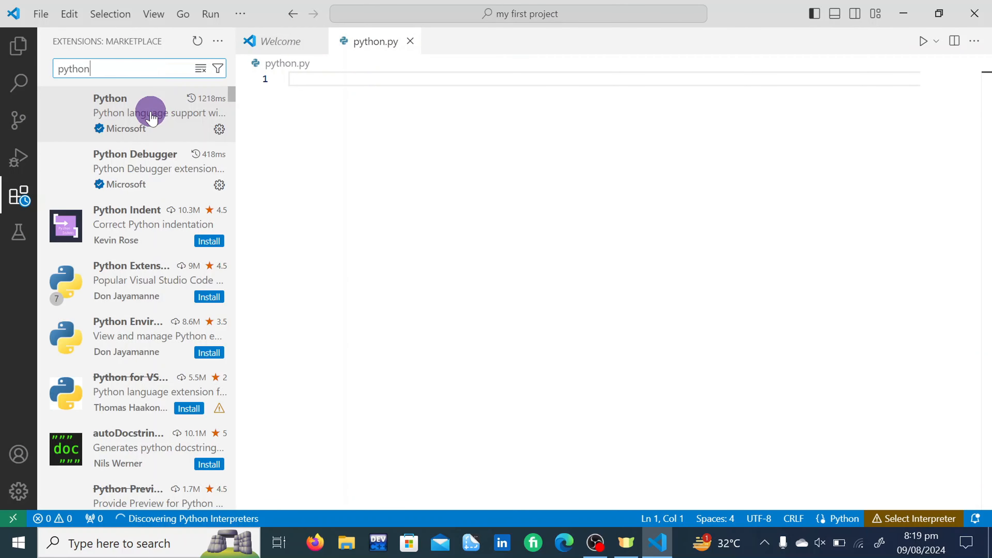
mouse_move(151, 118)
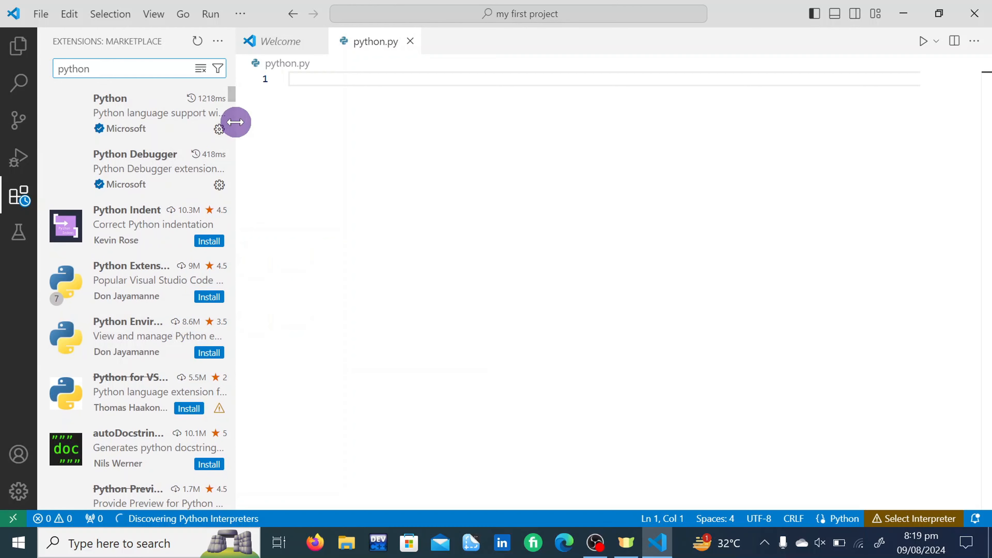
left_click(179, 132)
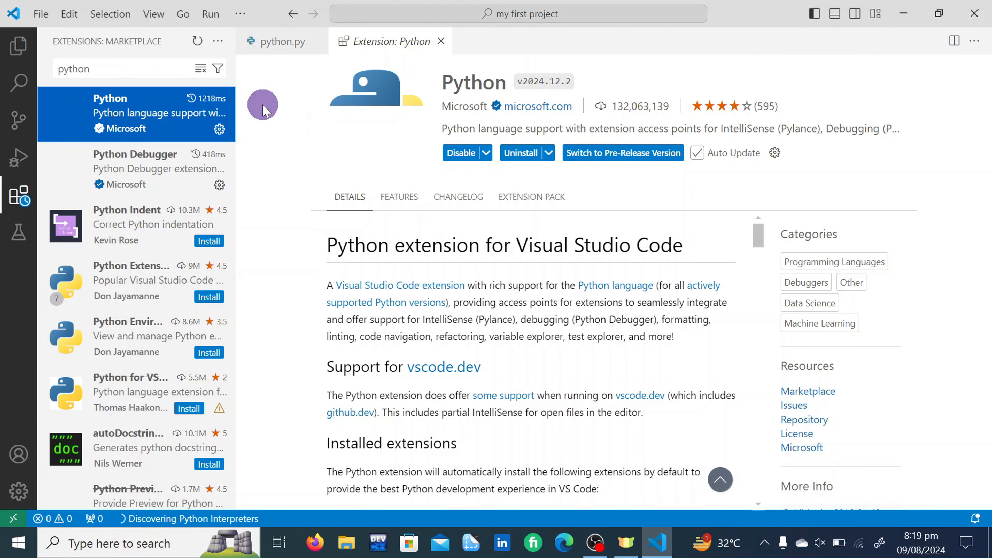
left_click(441, 41)
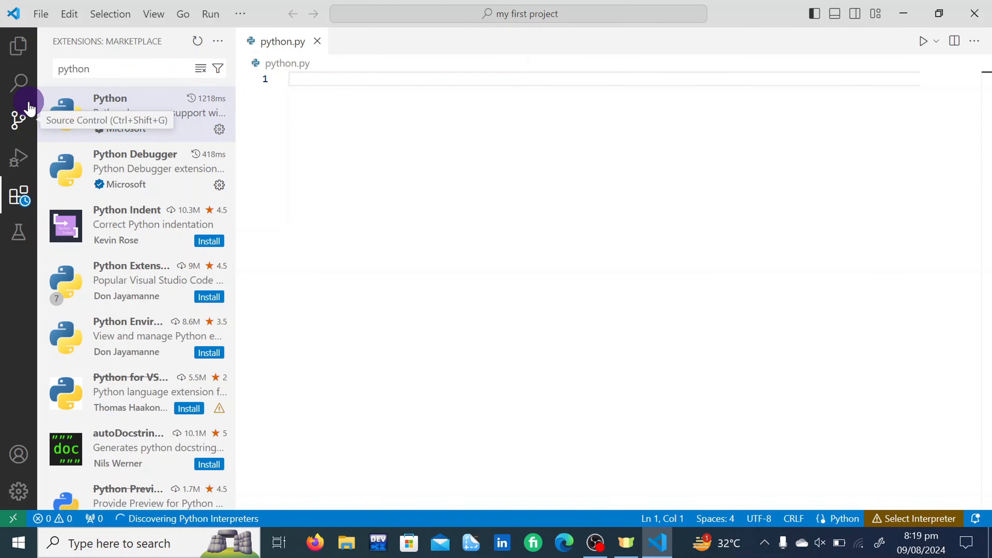
Step: Return to the project files and write print(" welcom to my channel") on line 2 of python.py
left_click(18, 234)
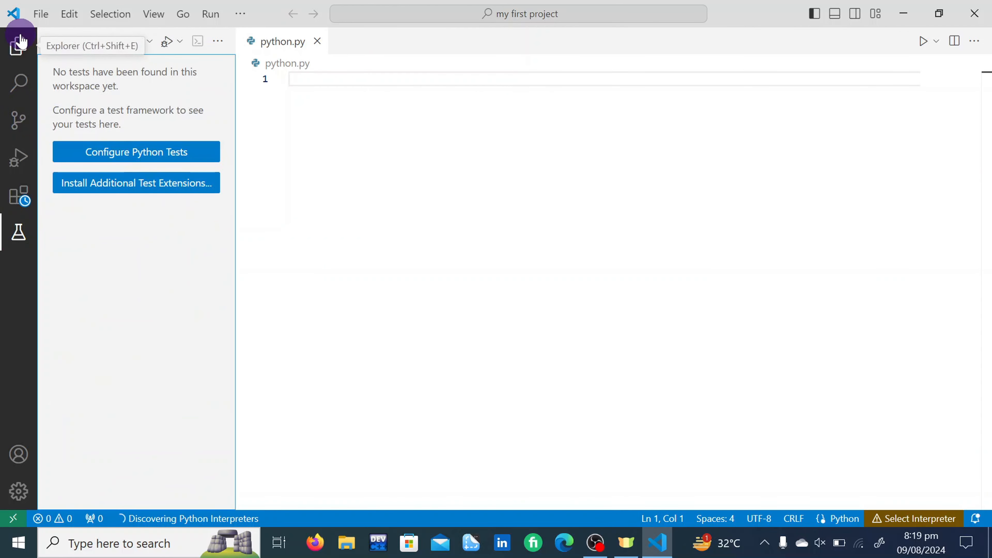
left_click(18, 45)
left_click(366, 105)
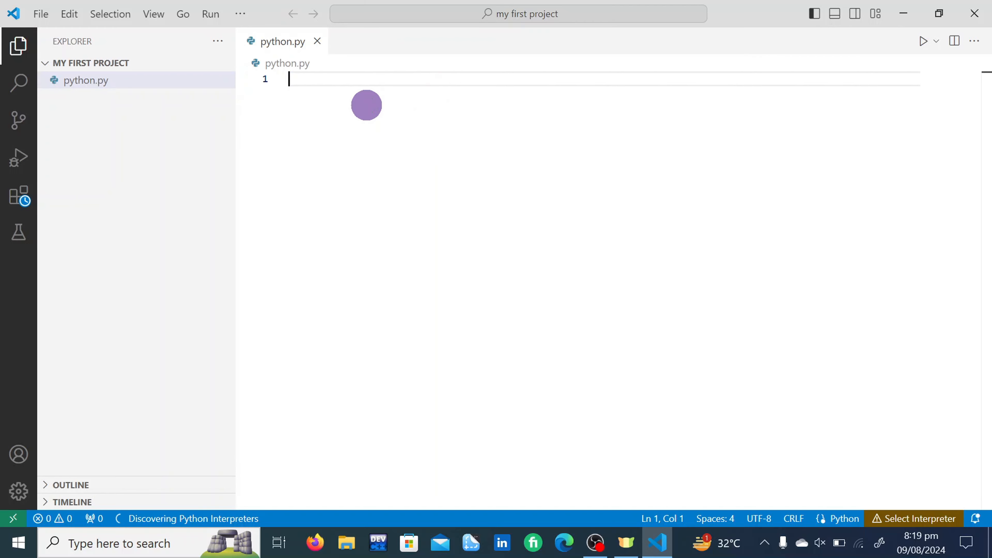
key("Return")
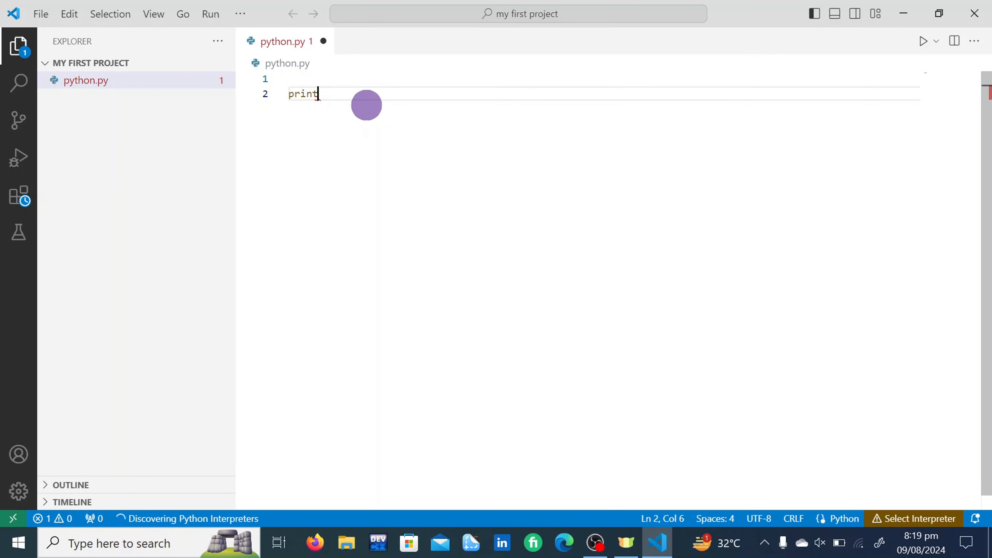
type("print(\" welcom")
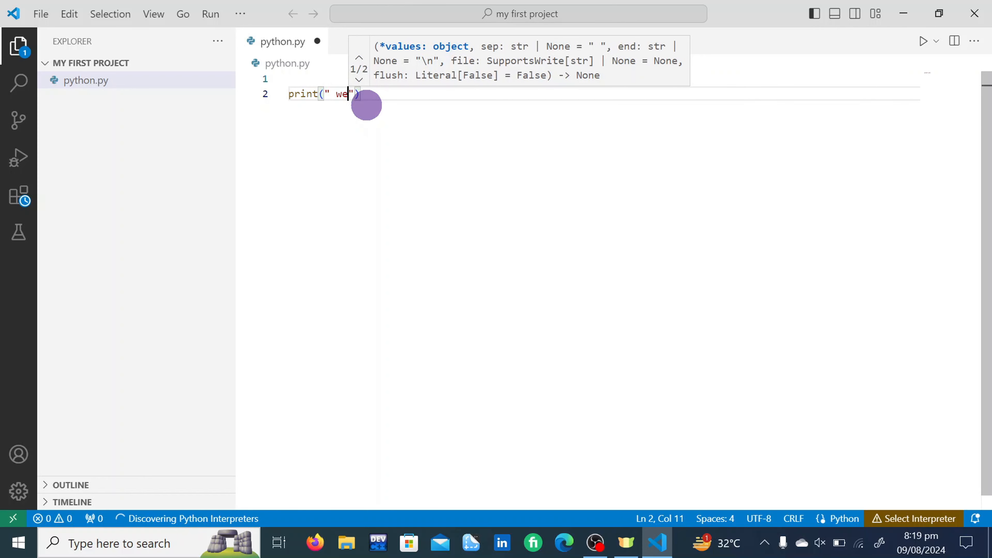
type(" to my channe")
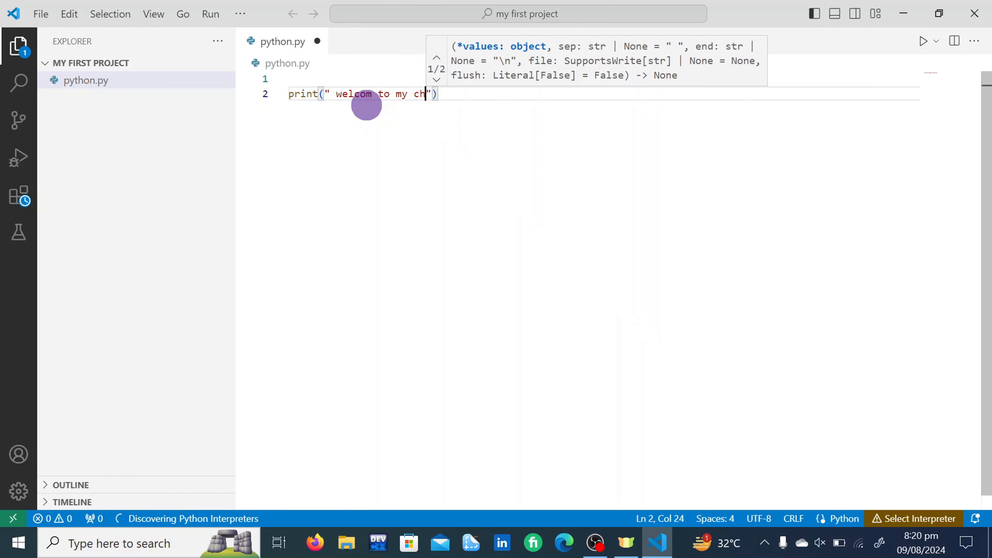
type("l")
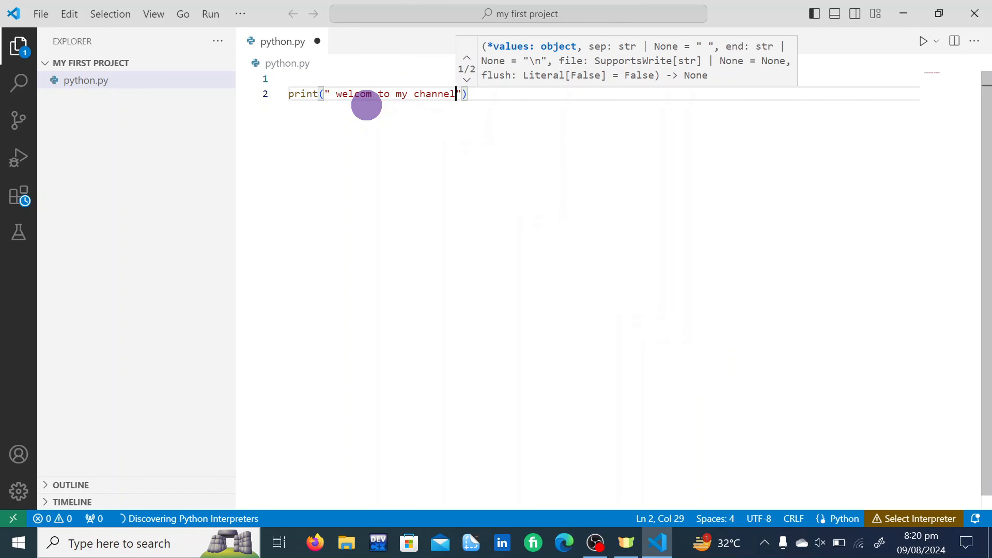
Step: Run python.py in the terminal and close the editor window
right_click(516, 109)
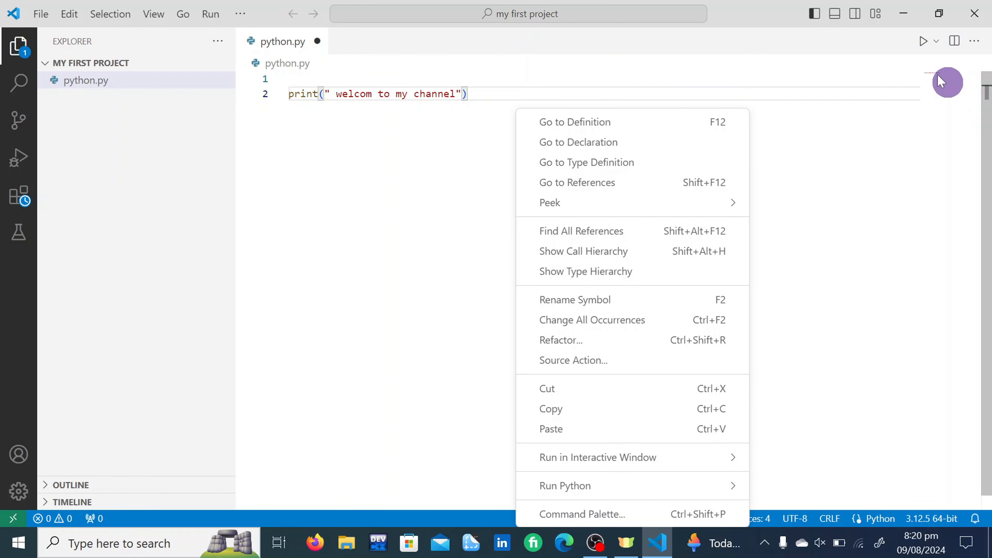
left_click(924, 43)
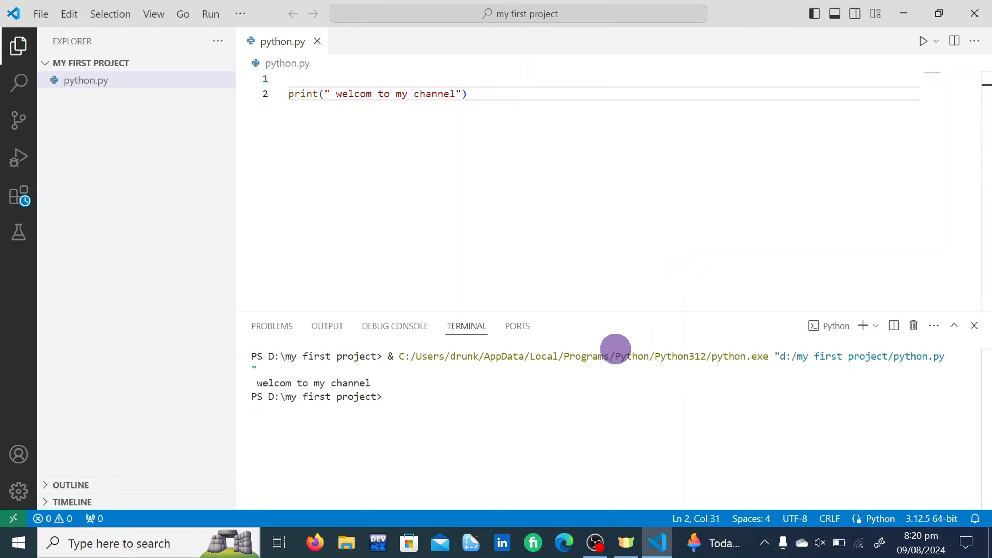
left_click(621, 255)
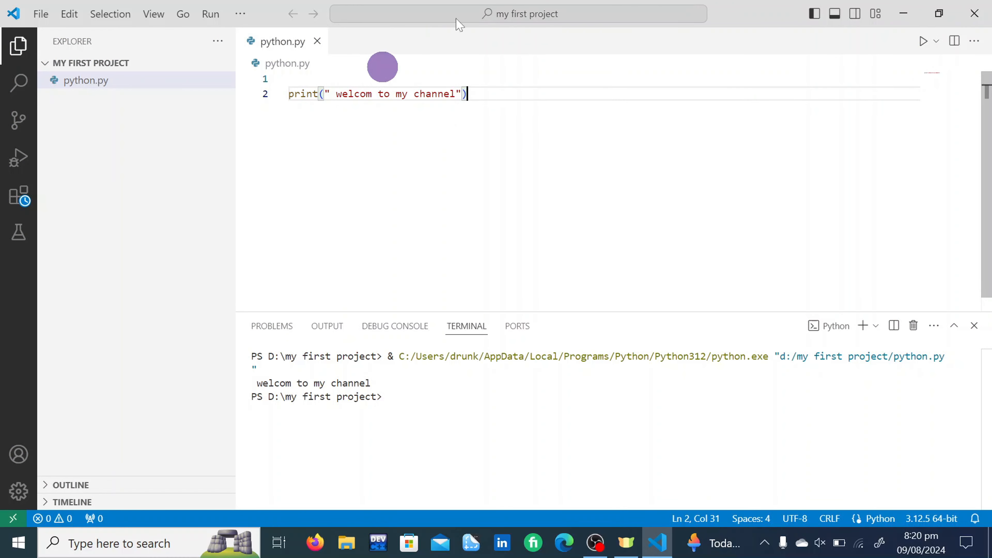
left_click(975, 16)
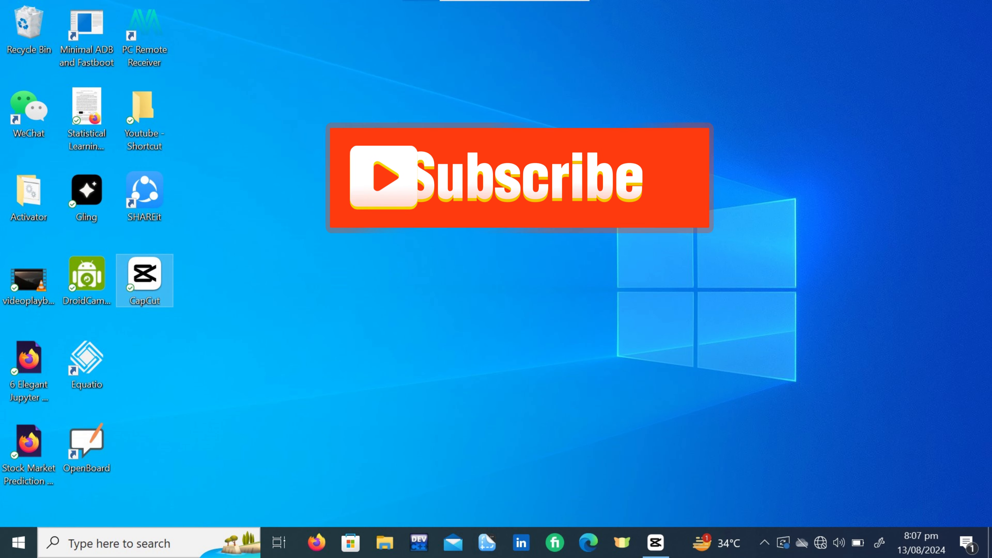